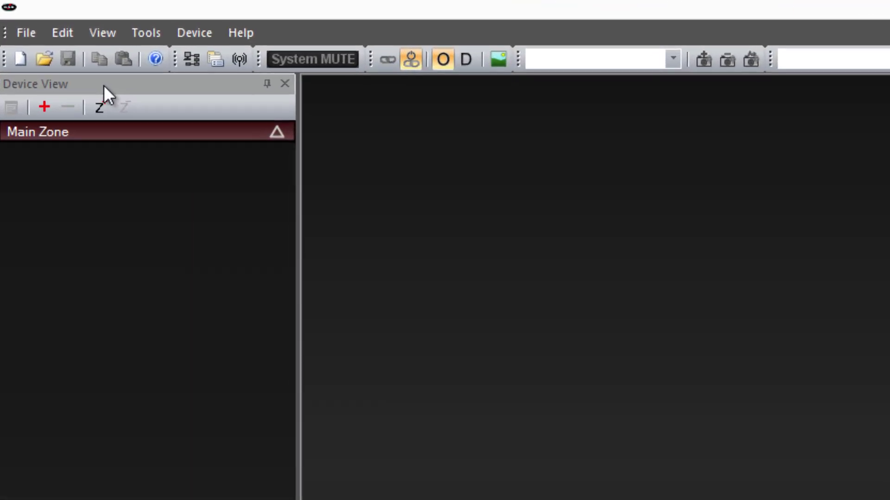
Examine which docking windows and toolbars are enabled for display
left_click(102, 33)
mouse_move(110, 57)
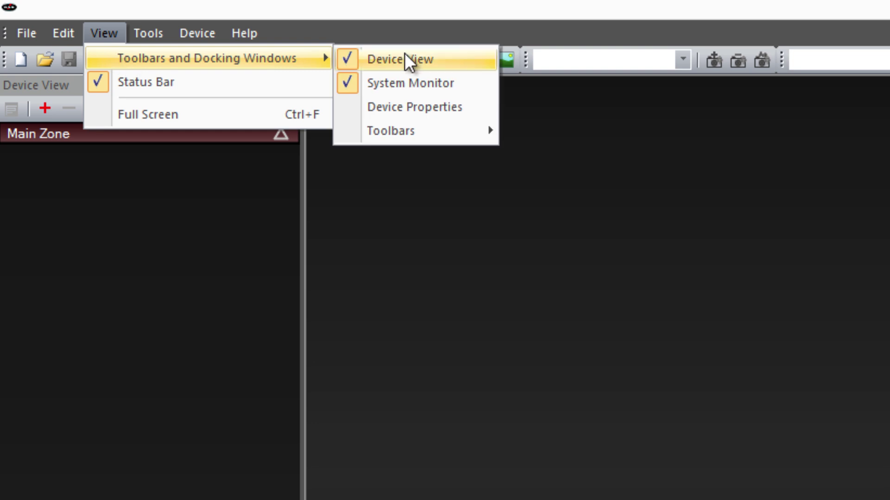
mouse_move(420, 132)
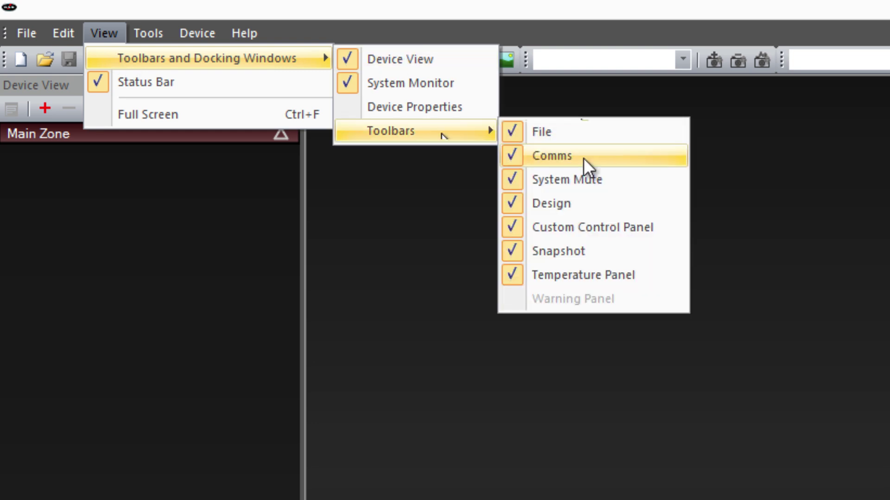
left_click(103, 33)
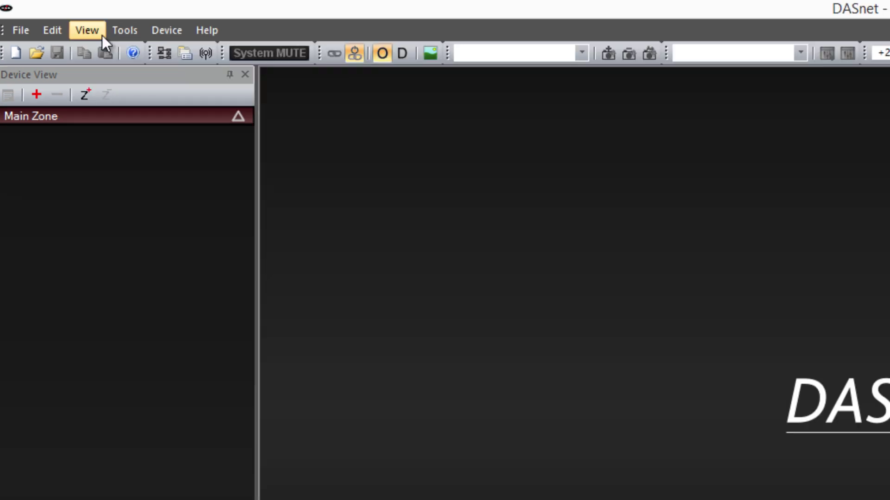
Review the communication settings, including com port, baud rate and the behaviour when going online
left_click(145, 34)
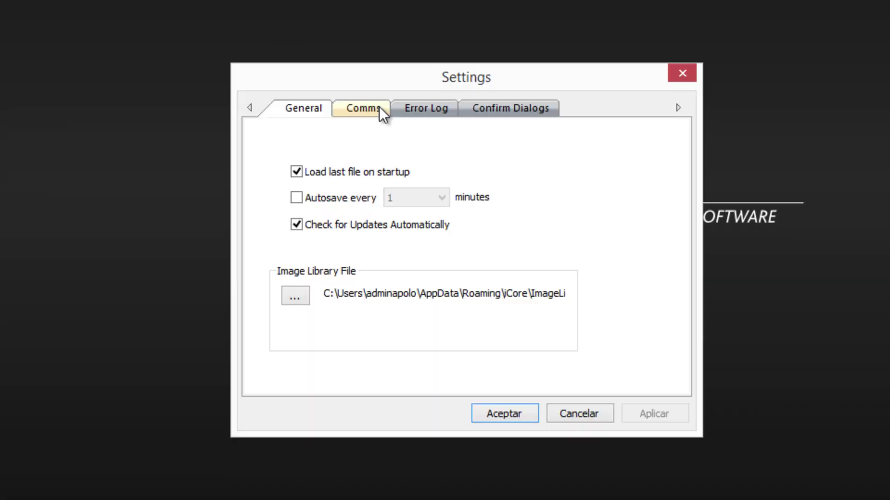
left_click(377, 108)
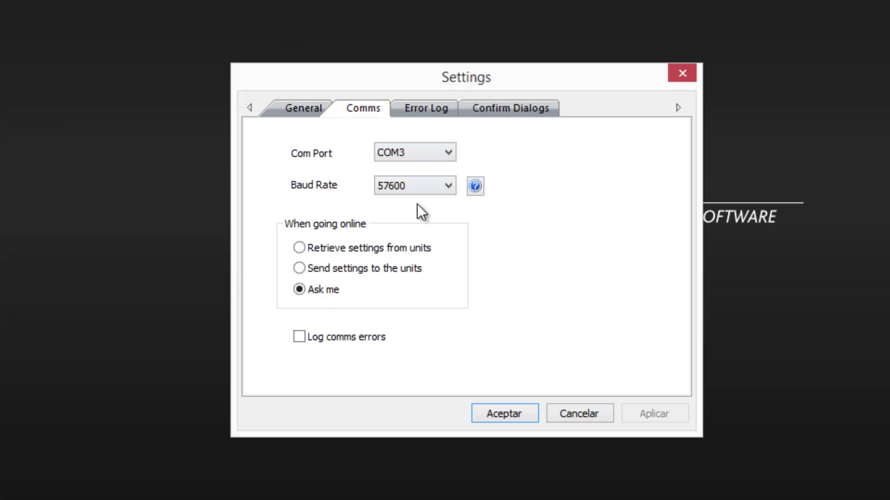
left_click(511, 417)
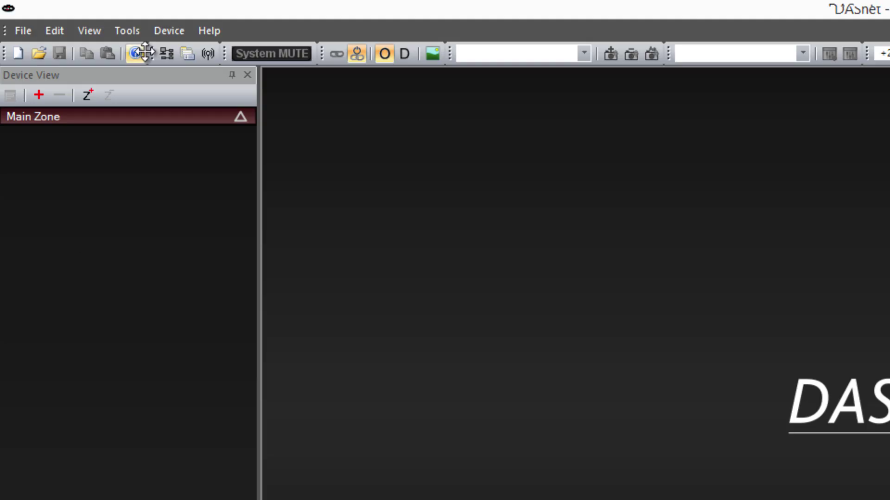
Discover the connected devices and open the control windows of Convert 15A unit CV15A L3 and Aero 40 unit A40-1
left_click(206, 55)
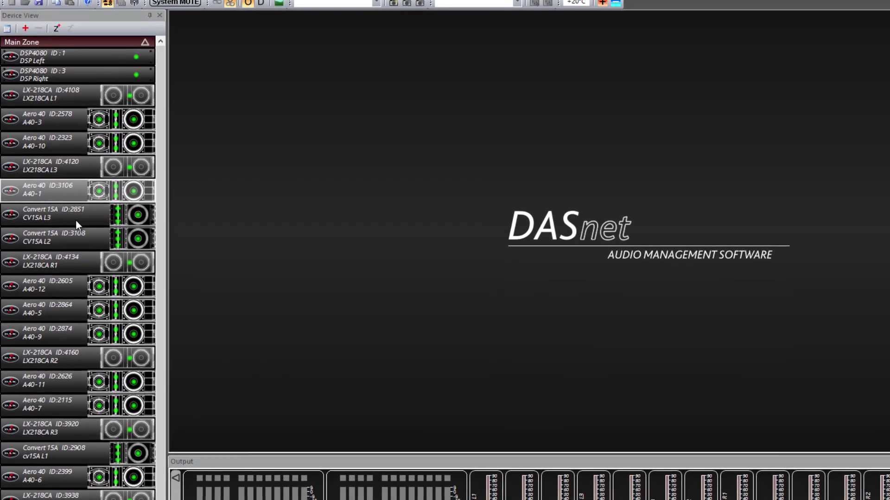
double_click(74, 214)
double_click(65, 187)
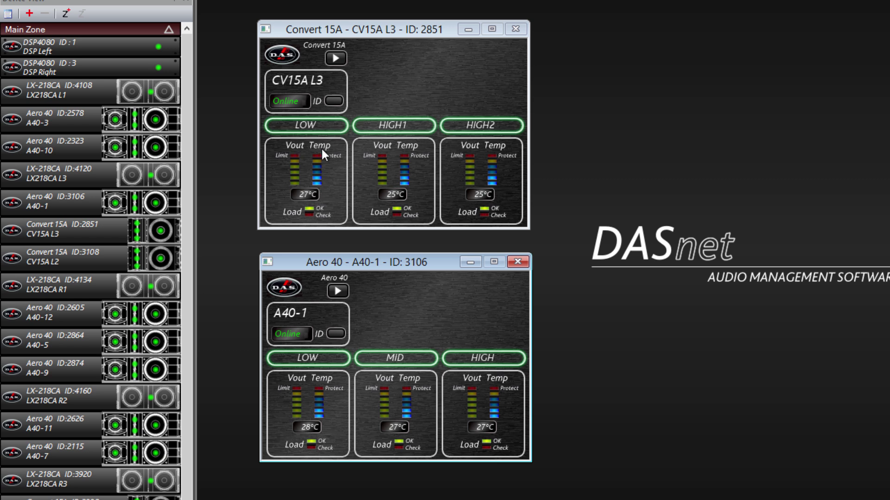
Trigger the ID indicator of CV15A L3 and expand the control windows of CV15A L3 and A40-1 to show all parameters
left_click(333, 101)
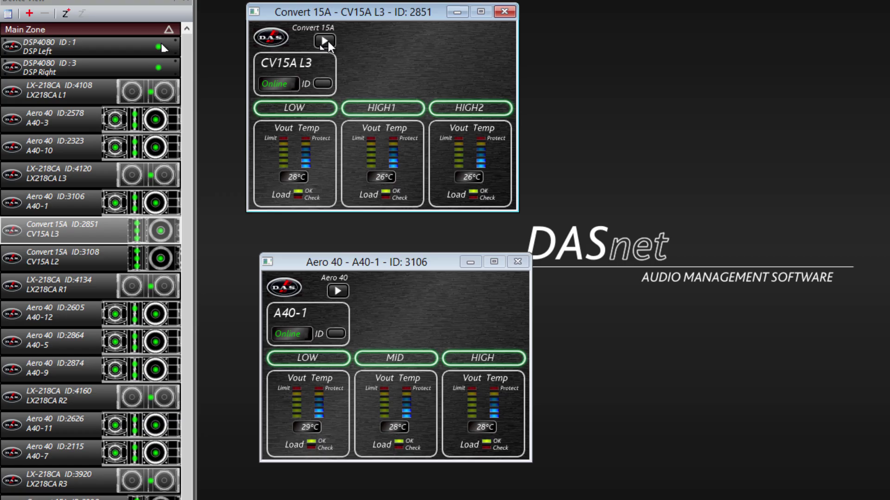
left_click(325, 41)
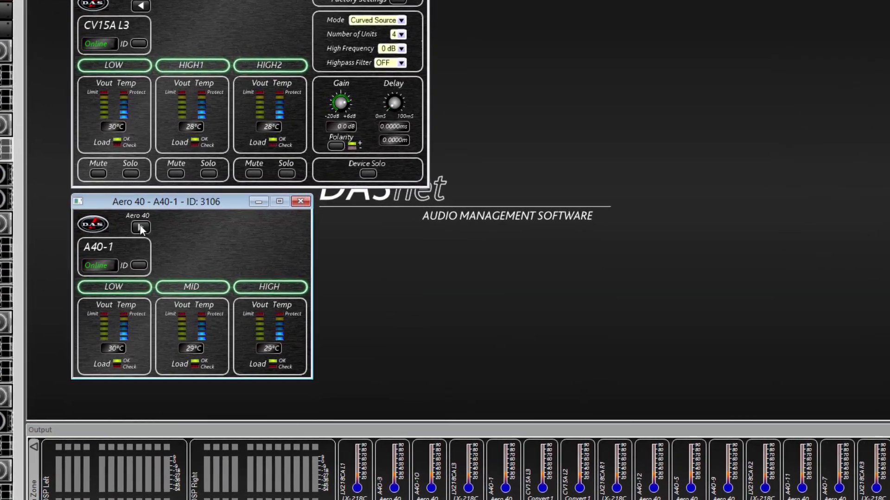
left_click(140, 228)
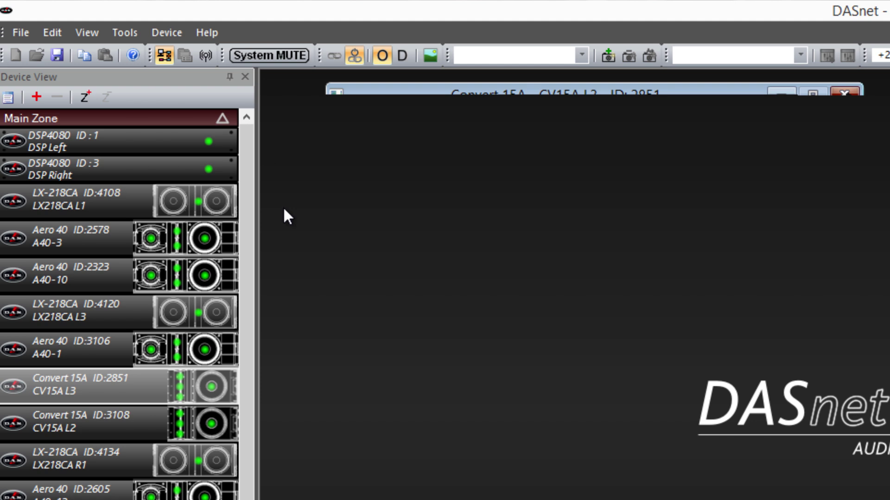
Add a new zone to the device list and name it PA Izquierda
left_click(86, 98)
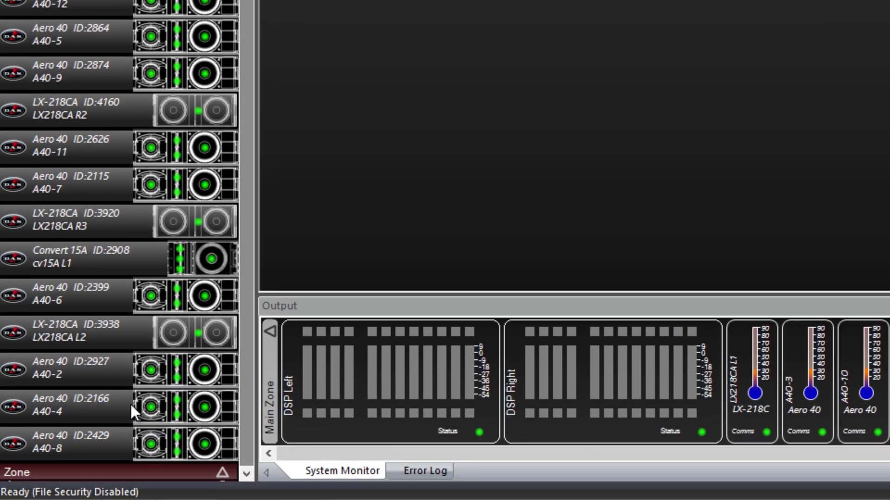
double_click(63, 472)
type("P")
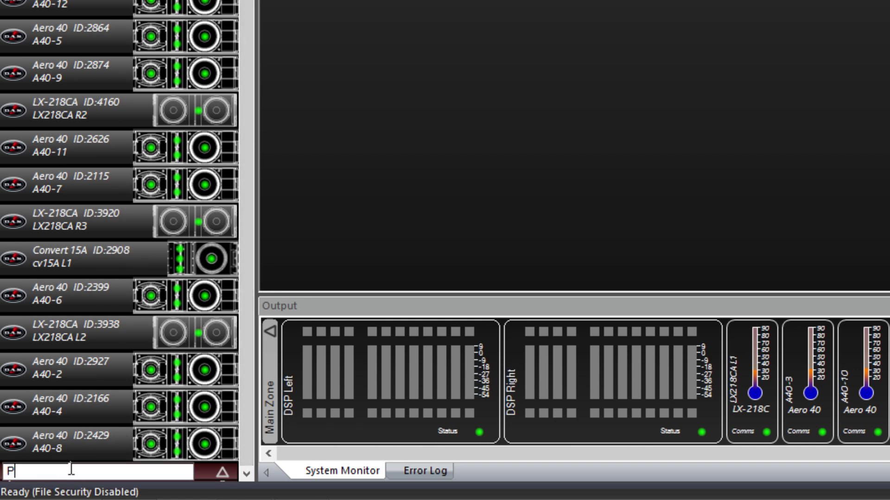
type("A Izquierda")
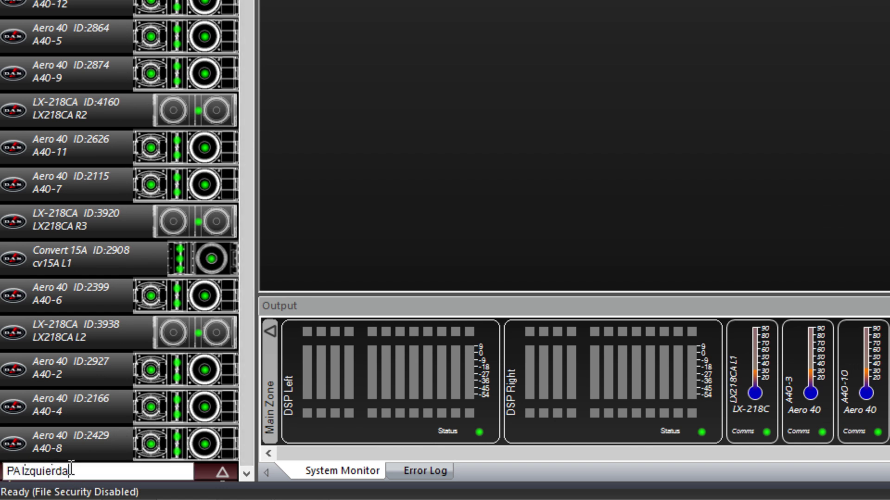
key("Return")
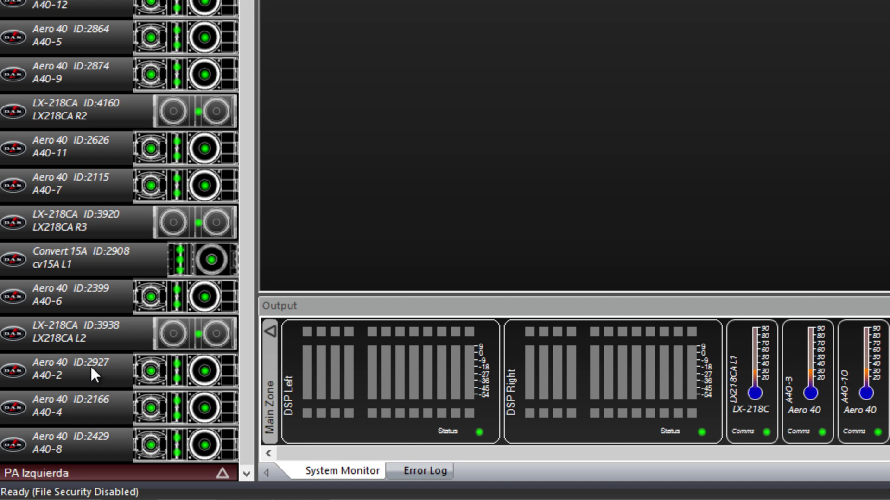
Move the Aero 40 units A40-2, A40-4, A40-8 and A40-1 into the PA Izquierda zone
left_click_drag(90, 365, 95, 482)
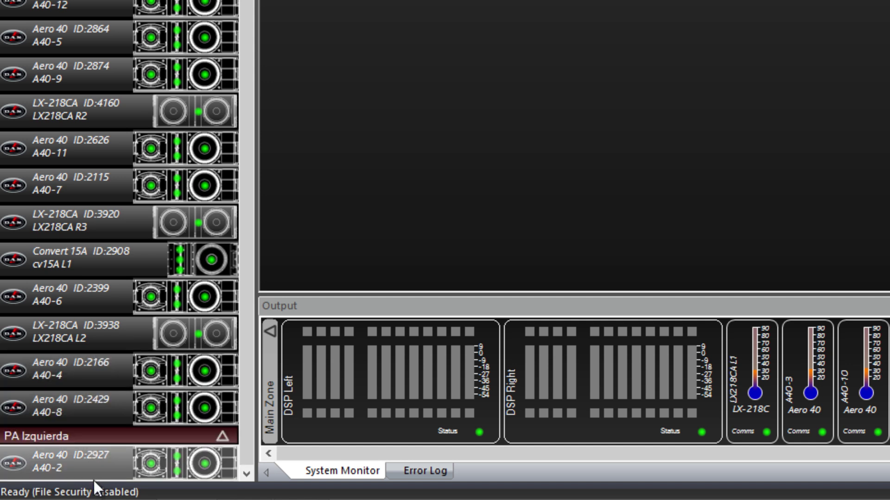
left_click_drag(76, 372, 88, 474)
left_click_drag(78, 369, 90, 467)
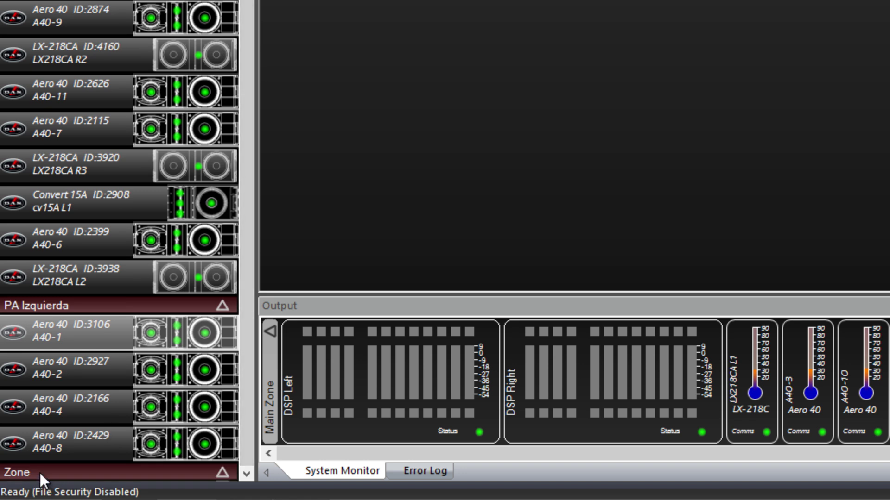
Rename the unnamed zone below PA Izquierda as PA Derecha
double_click(39, 474)
type("PA Derecha")
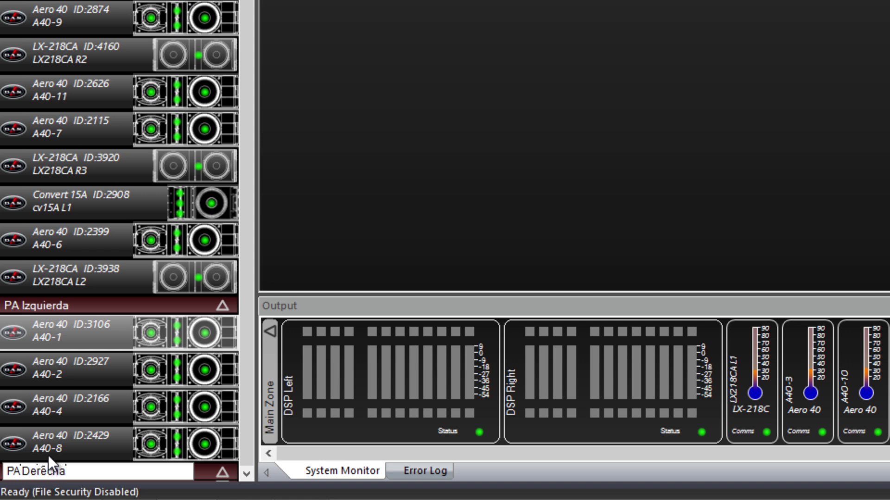
key("Return")
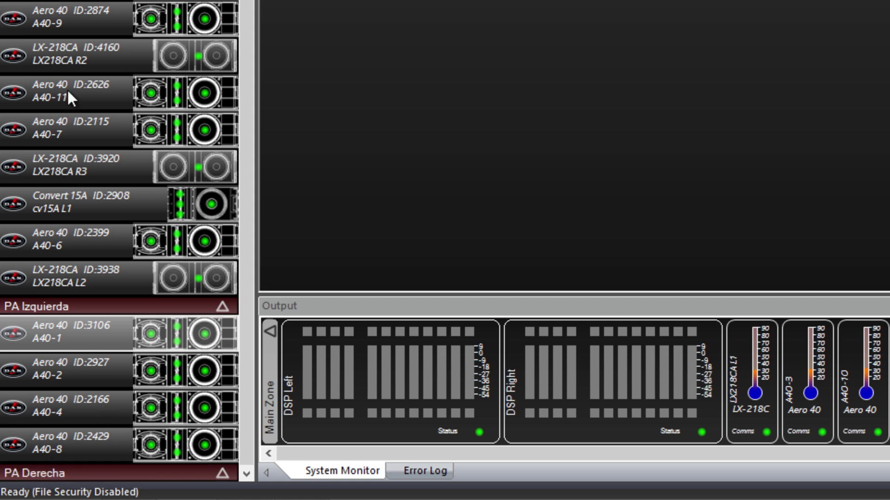
Move the Aero 40 units A40-11, A40-7 and A40-9 into the PA Derecha zone
left_click_drag(79, 87, 125, 474)
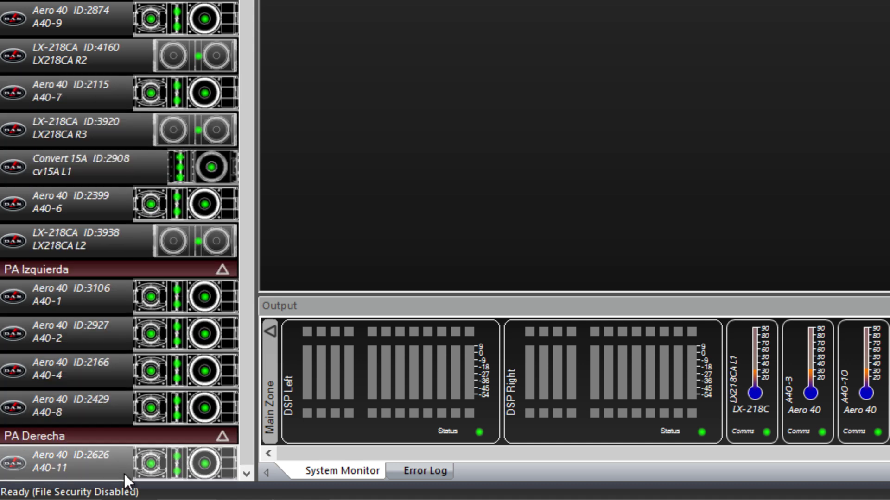
left_click_drag(70, 96, 106, 458)
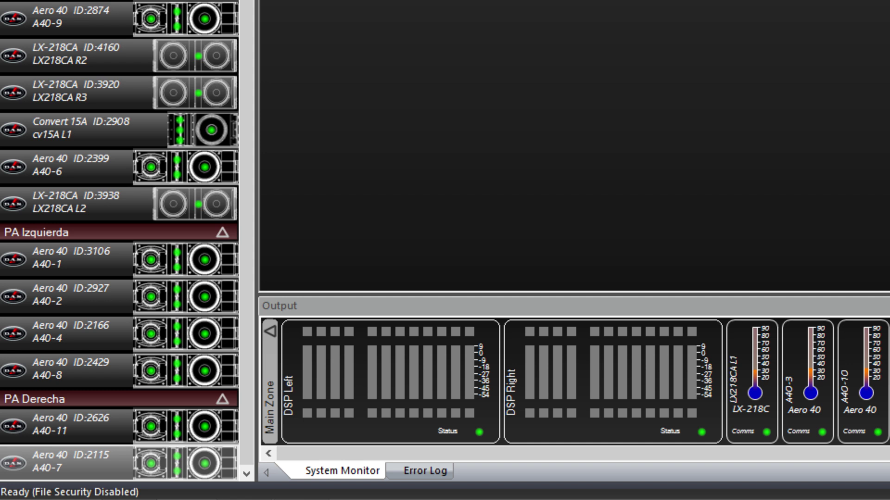
left_click_drag(71, 40, 112, 465)
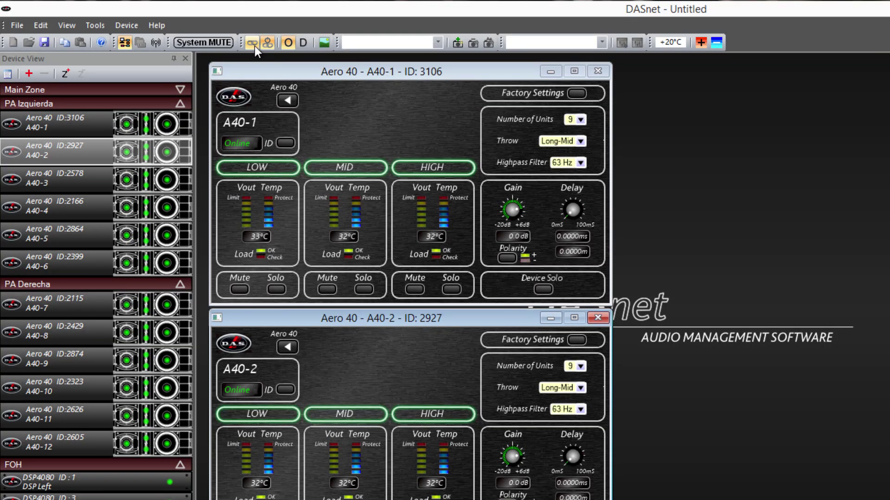
Create Link 1 in the Link Manager and add the Highpass Filter parameter of A40-1 to it
left_click(253, 43)
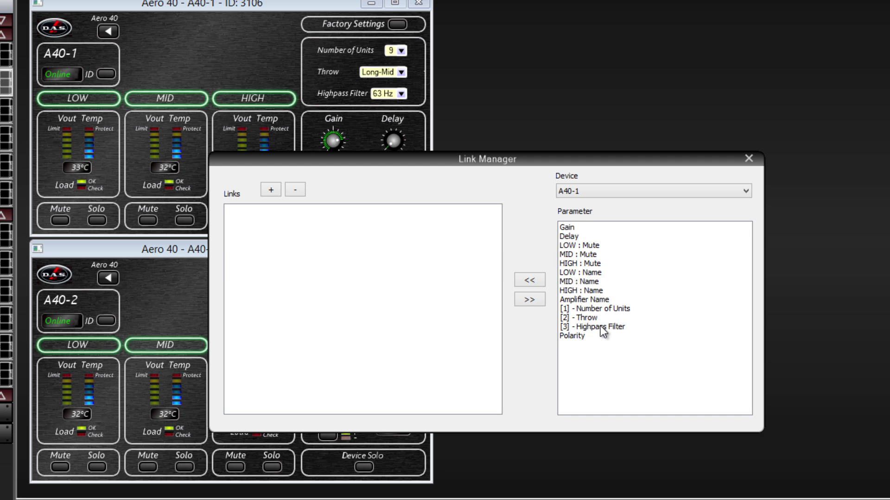
left_click(273, 192)
left_click(601, 327)
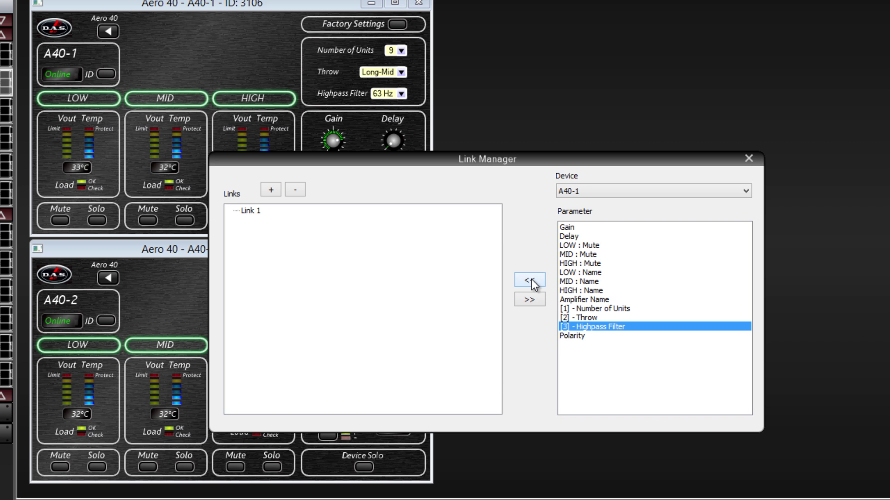
left_click(247, 211)
left_click(575, 326)
left_click(534, 280)
Add the Highpass Filter parameters of A40-2 and A40-3 to Link 1
left_click(619, 189)
left_click(594, 294)
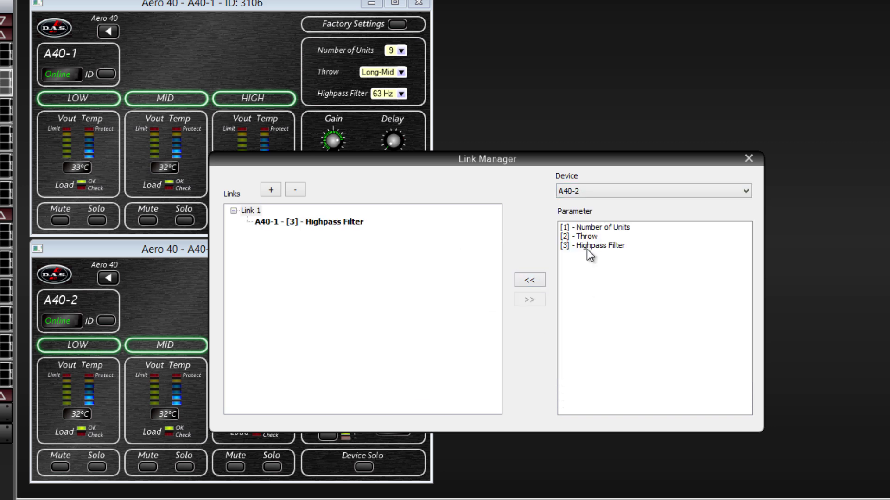
left_click(587, 246)
left_click(530, 280)
left_click(582, 191)
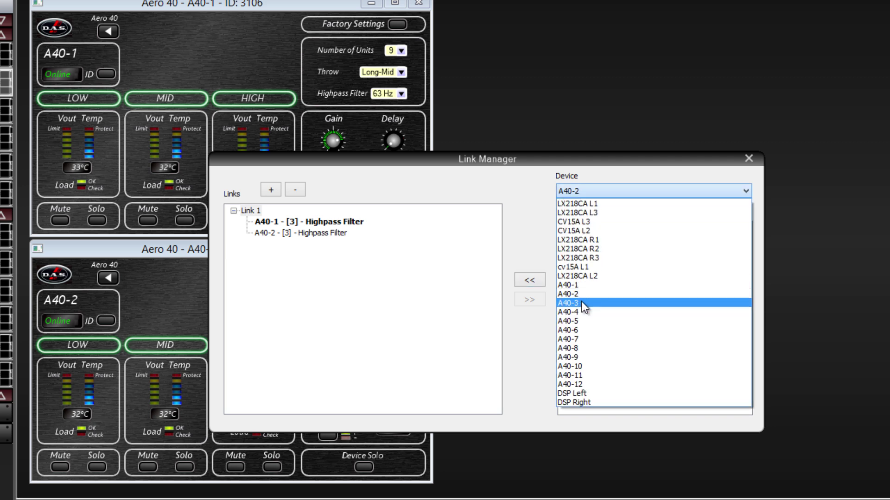
left_click(581, 302)
left_click(583, 245)
left_click(529, 280)
Add the Highpass Filter parameters of A40-4 and A40-5 to Link 1
left_click(585, 190)
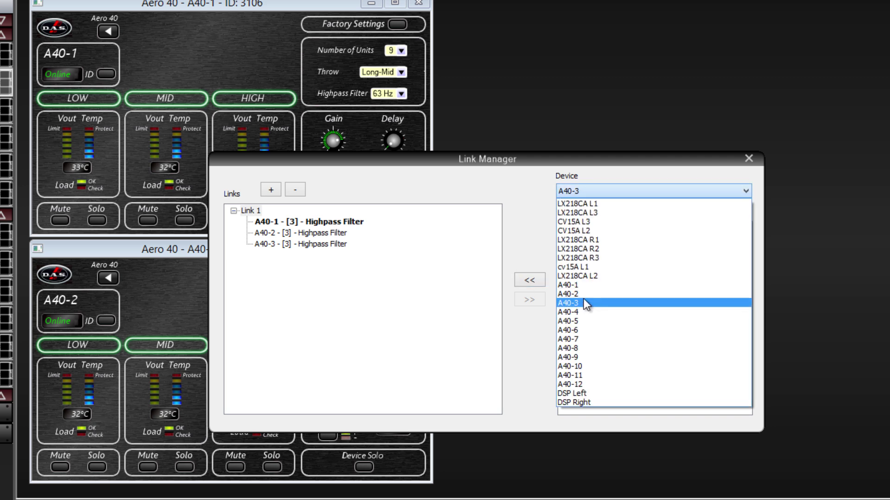
left_click(583, 311)
left_click(584, 246)
left_click(530, 281)
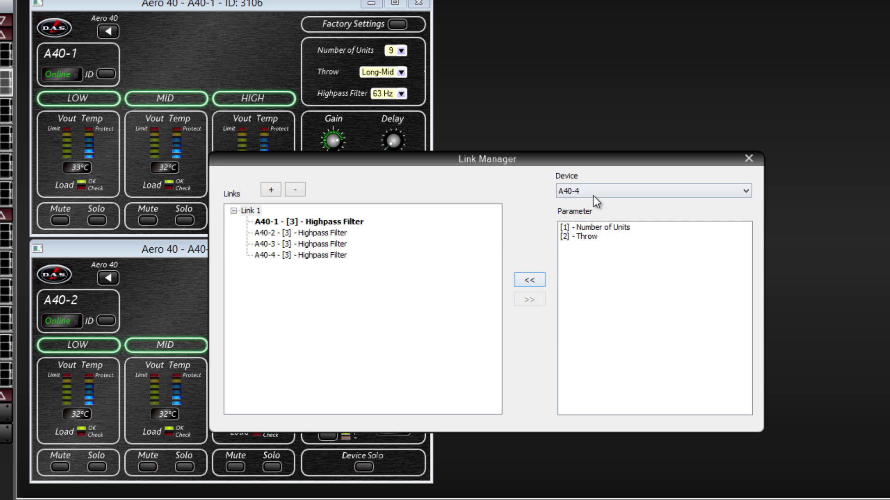
left_click(591, 194)
left_click(584, 321)
left_click(583, 245)
left_click(534, 280)
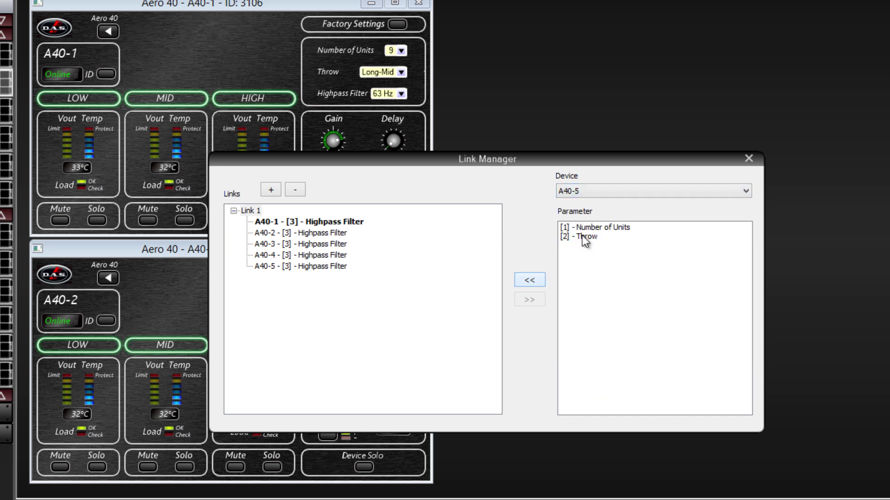
Add the Highpass Filter parameter of A40-6 to Link 1 and close the Link Manager
left_click(594, 190)
left_click(582, 331)
left_click(592, 246)
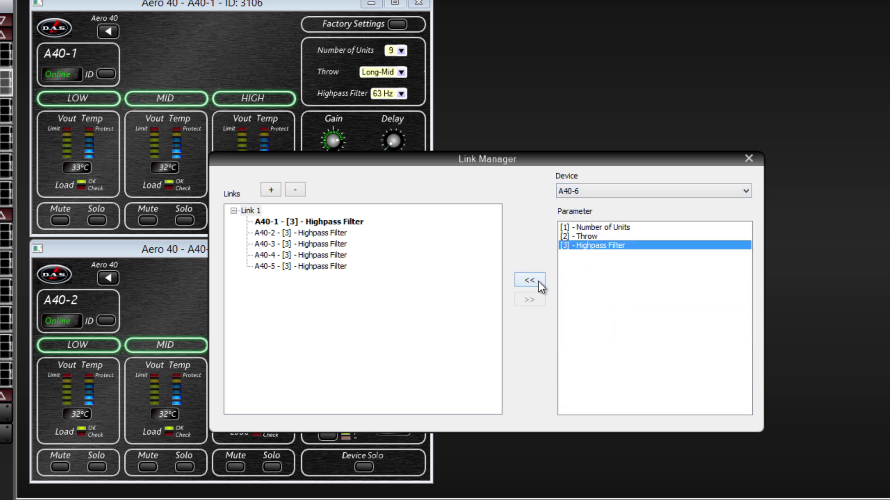
left_click(530, 280)
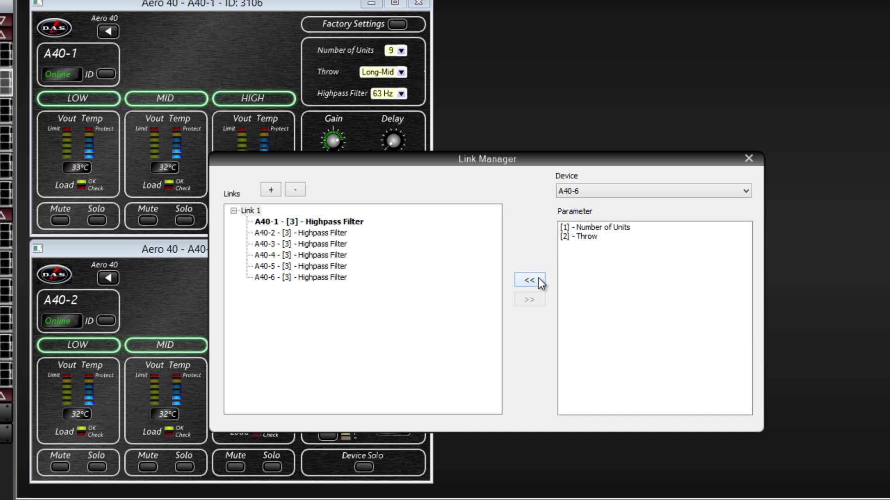
left_click(747, 159)
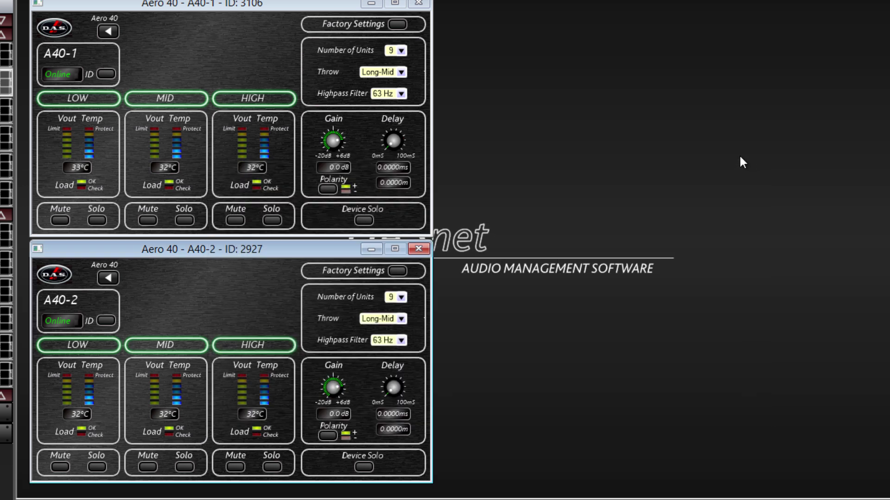
Test the link by setting the Highpass Filter of A40-1 to 100Hz and then to OFF
left_click(402, 94)
left_click(390, 138)
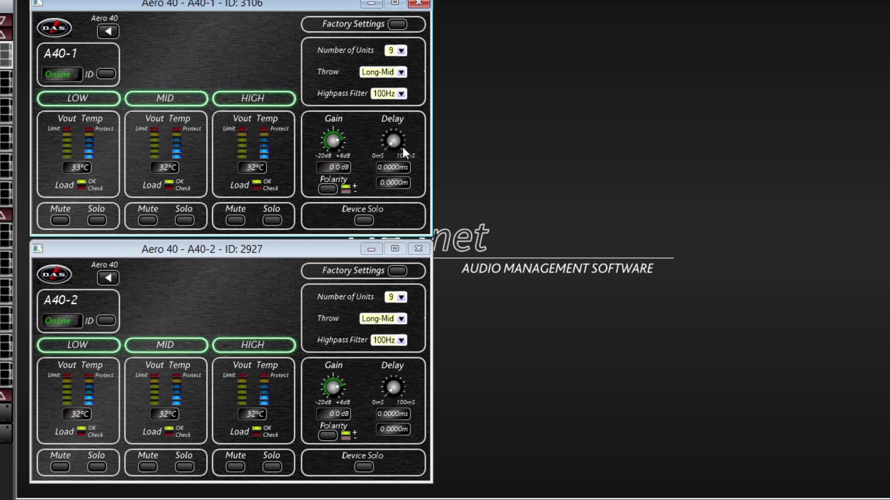
left_click(401, 94)
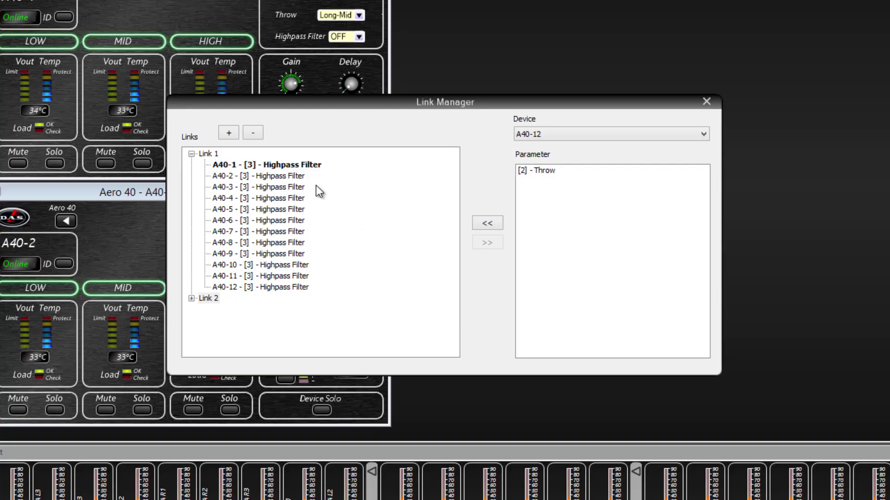
Collapse Link 1 and Link 2 in the list of links and close the Link Manager
left_click(191, 154)
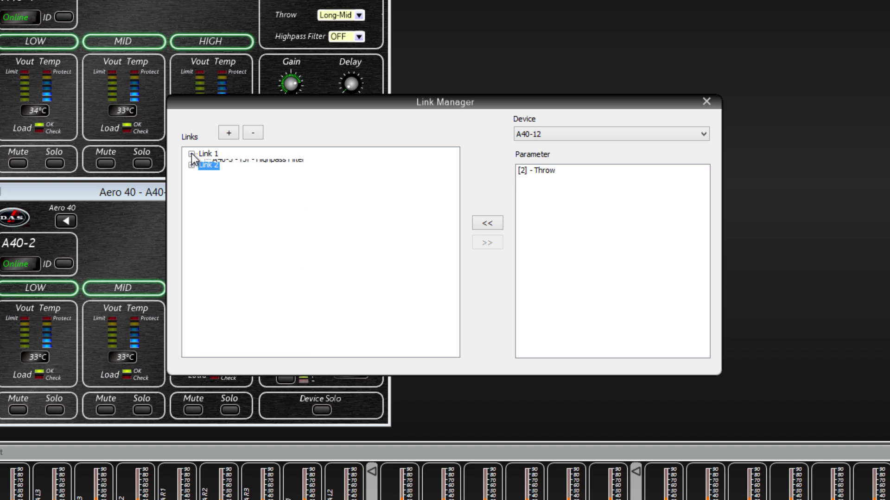
left_click(191, 166)
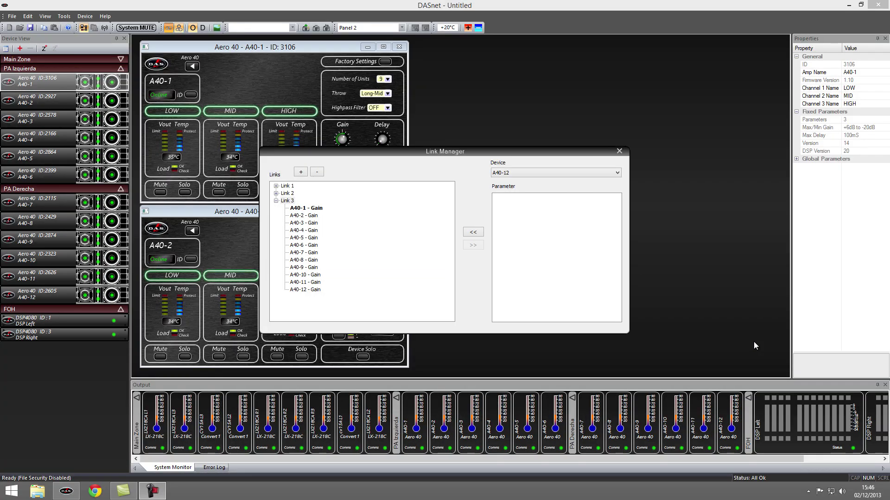
left_click(618, 151)
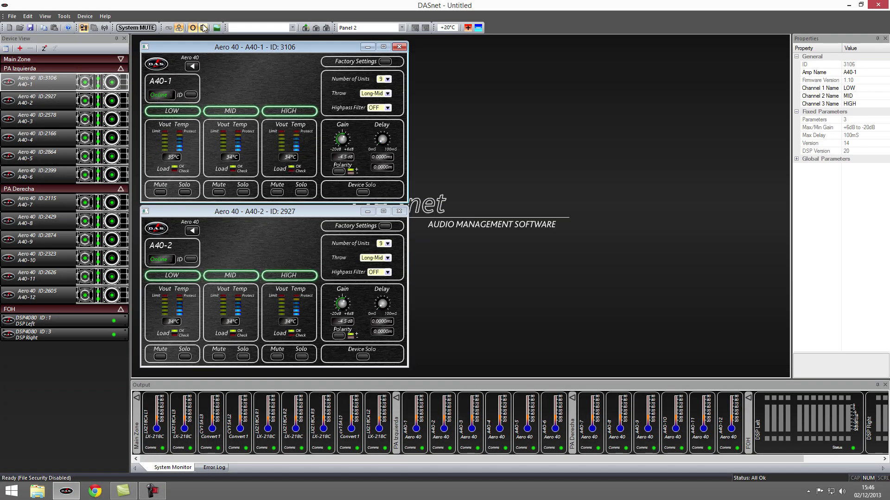
Create a new custom panel in design mode and move it to the free workspace beside the Aero 40 windows
left_click(204, 28)
left_click(416, 28)
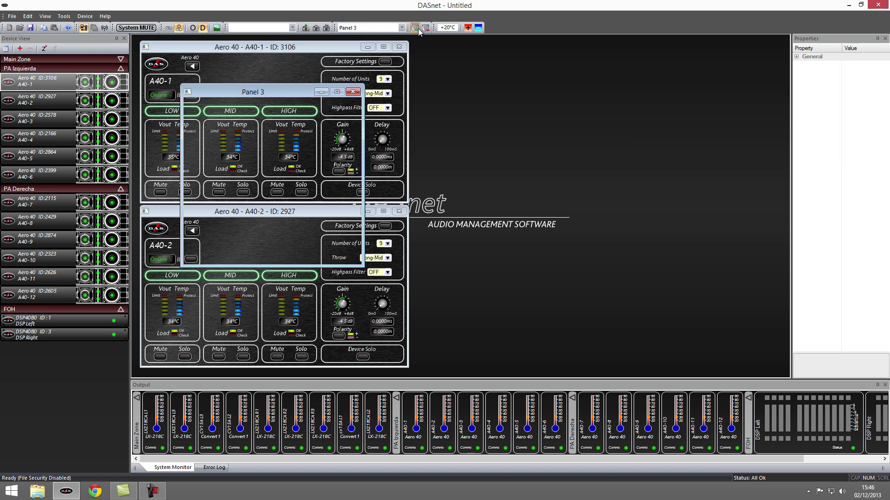
left_click_drag(299, 93, 649, 90)
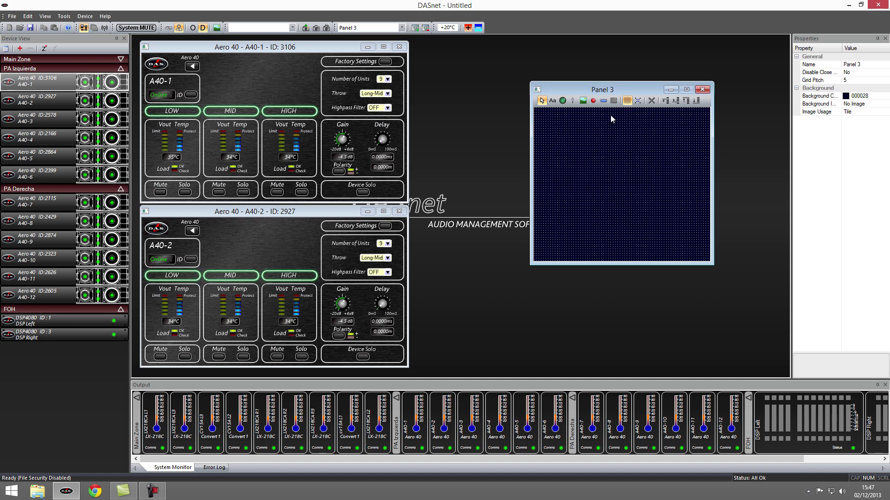
Place a vertical fader on Panel 3 and assign it the Gain parameter of A40-1
left_click(573, 102)
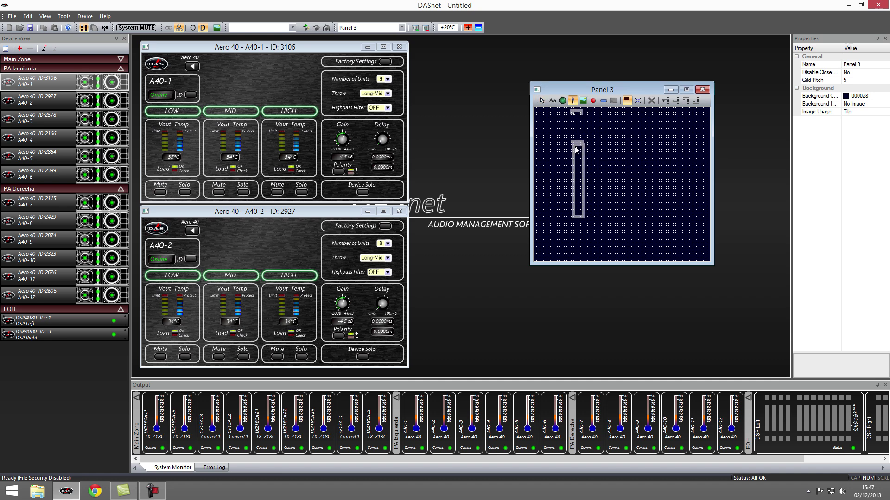
left_click(577, 149)
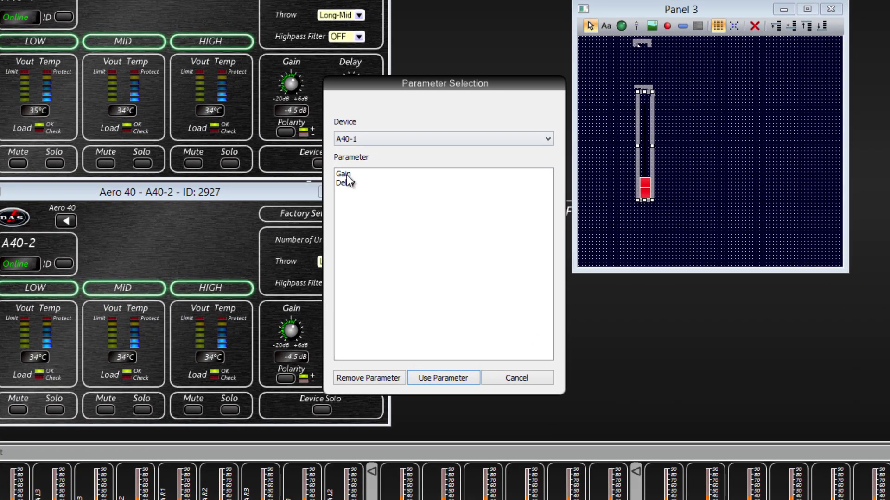
left_click(343, 174)
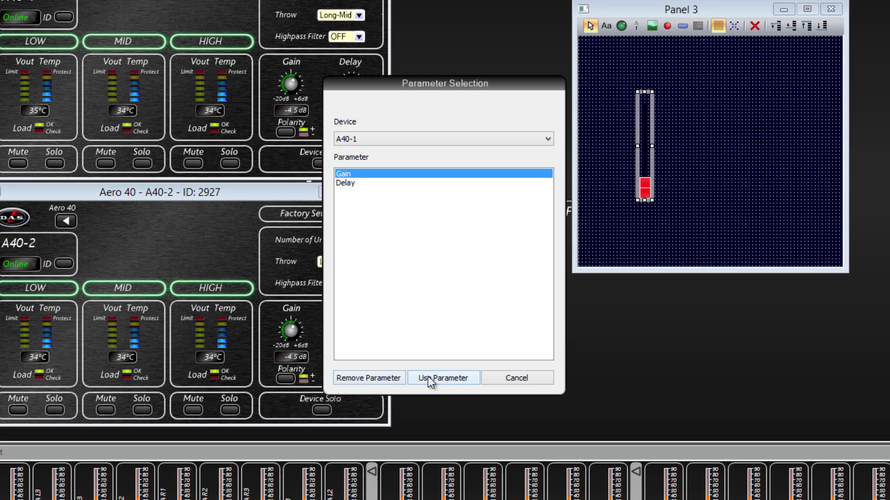
left_click(428, 376)
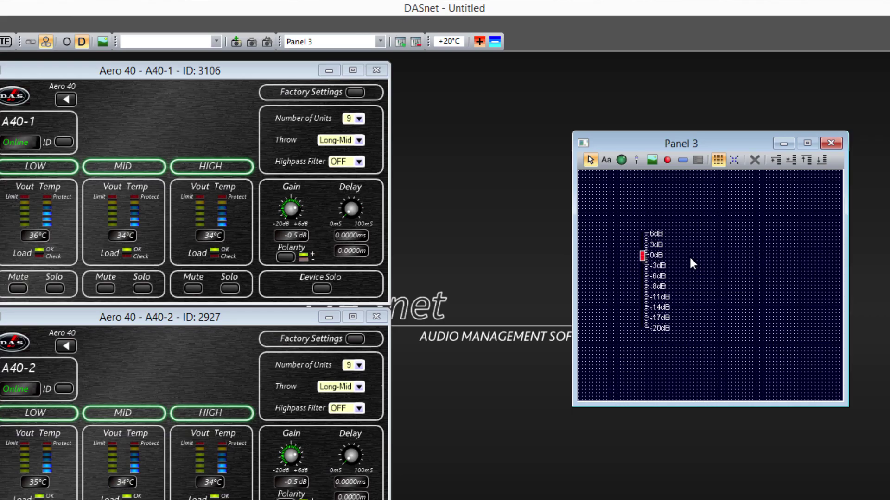
Place Panel 3 beside the A40-1 window in operation mode and raise the gain to about 0.2 dB with its fader
left_click(68, 41)
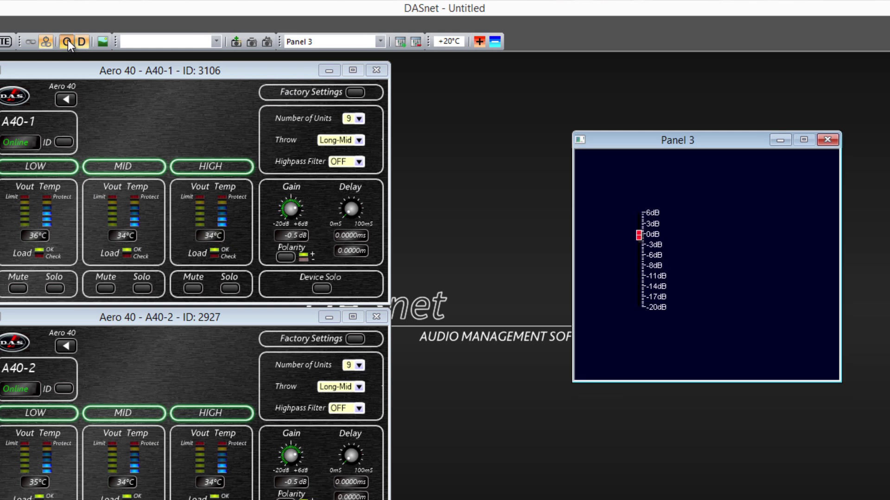
left_click_drag(640, 140, 465, 76)
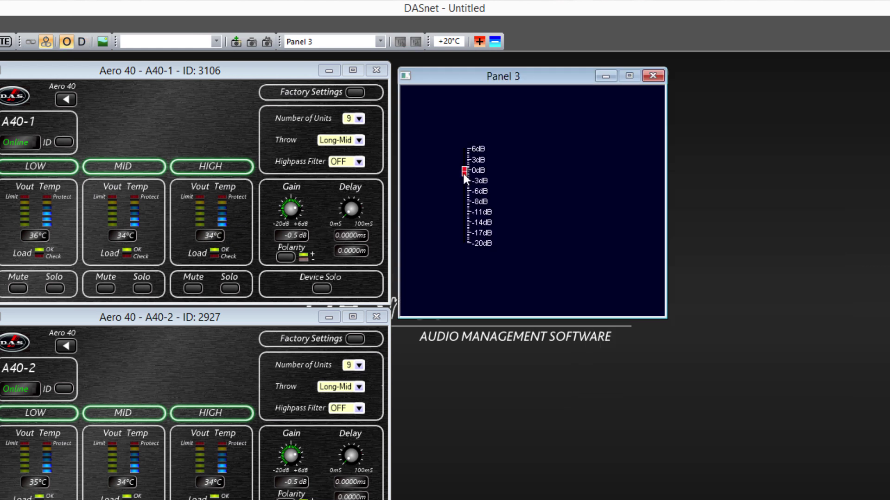
mouse_move(464, 174)
left_mouse_down()
mouse_move(468, 225)
mouse_move(463, 171)
left_mouse_up()
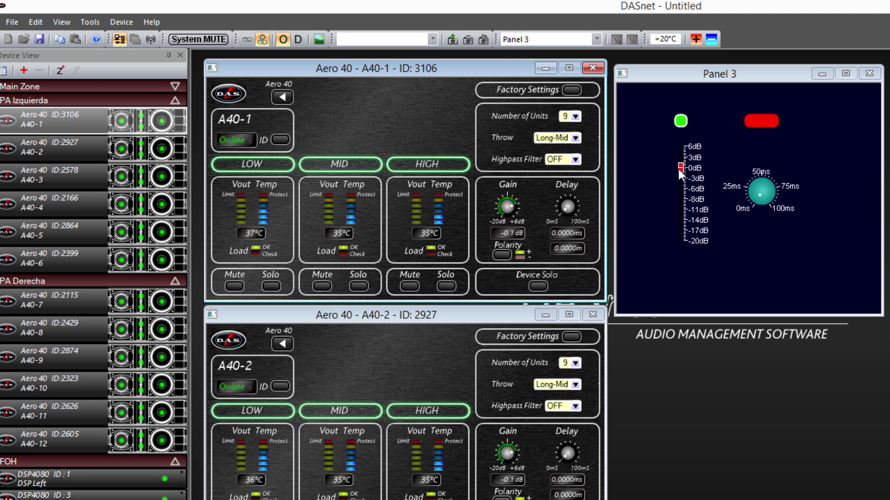
mouse_move(679, 168)
left_mouse_down()
mouse_move(679, 197)
mouse_move(681, 170)
left_mouse_up()
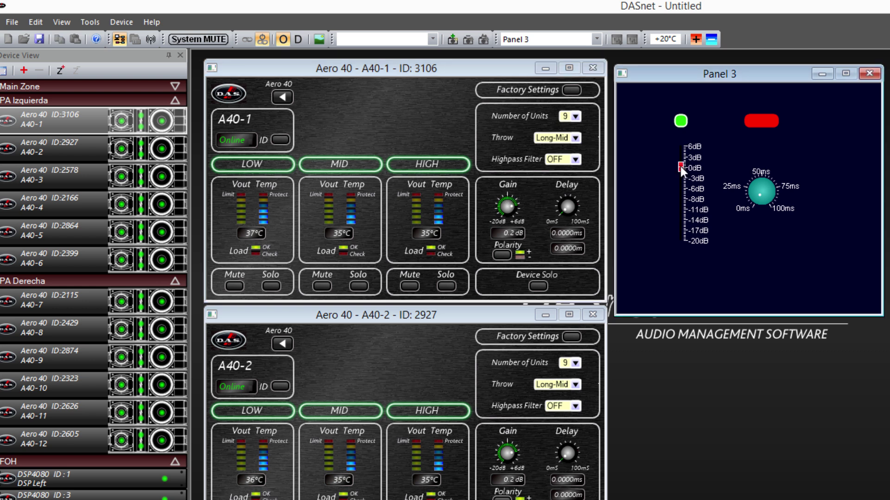
Test the custom panel controls by muting A40-1's HIGH channel and turning the delay knob on Panel 3
left_click(409, 286)
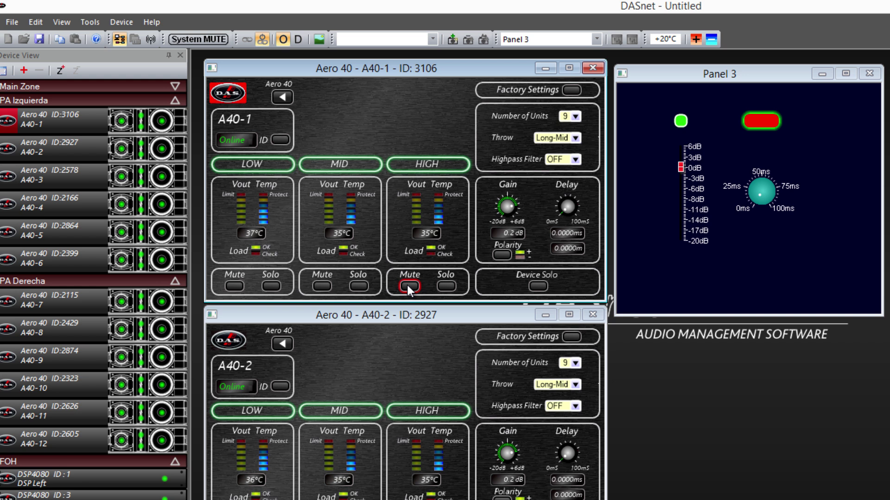
left_click(759, 193)
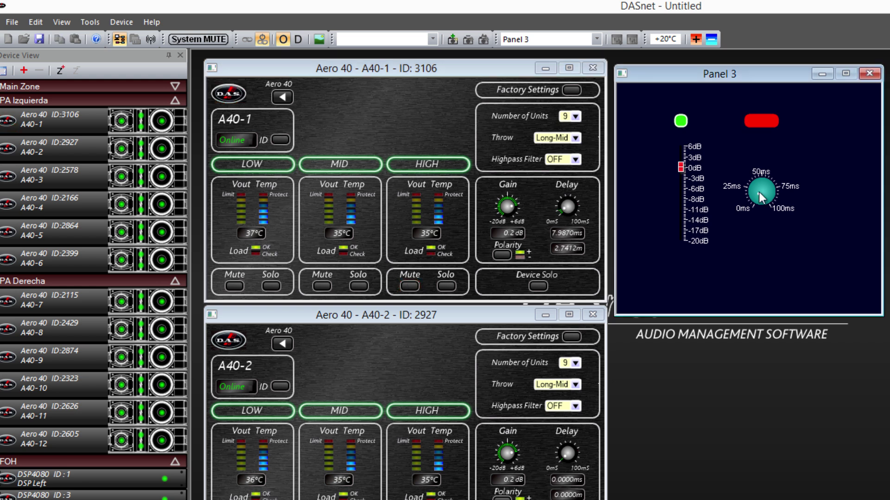
left_click_drag(759, 193, 757, 185)
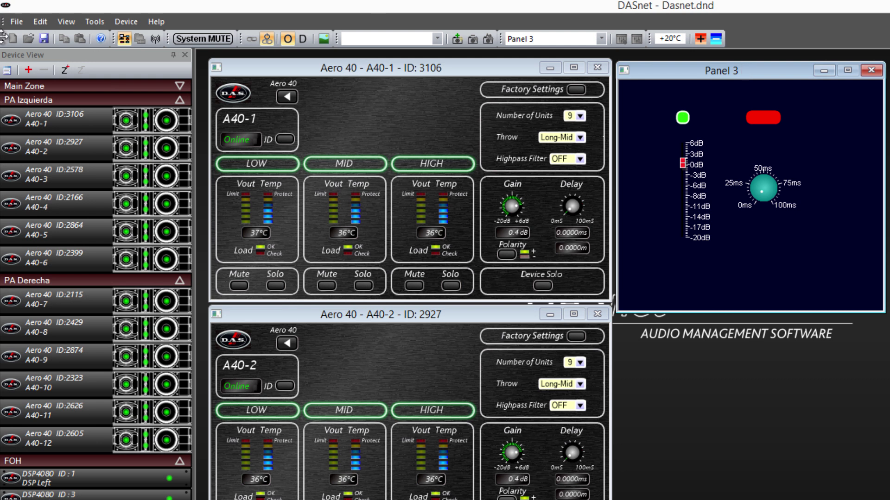
Save the Dasnet.dnd file and show the User Levels settings in its file properties
left_click(16, 21)
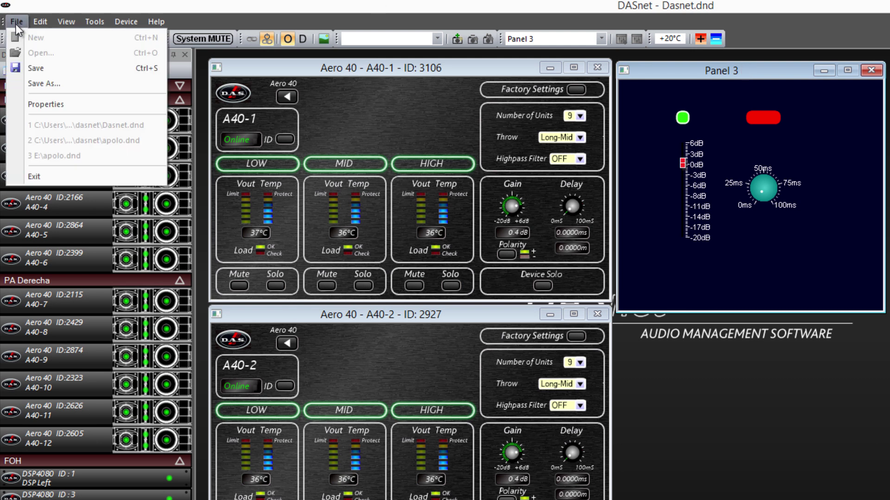
left_click(27, 69)
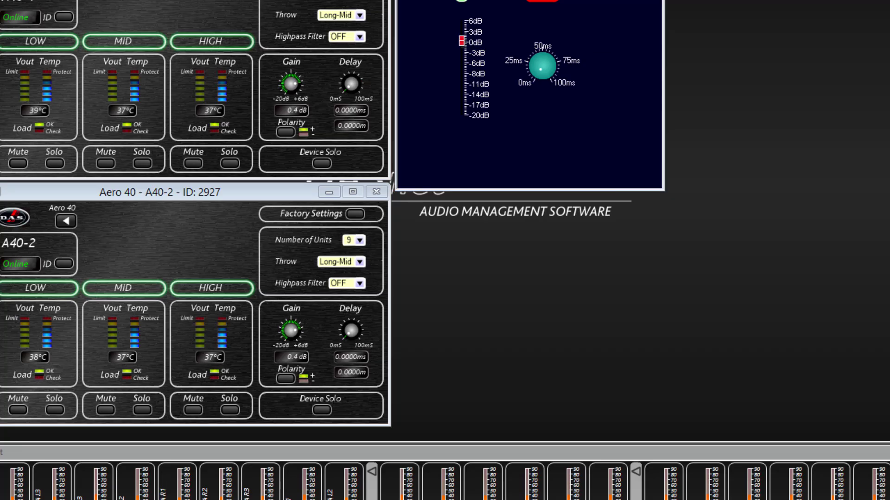
left_click(337, 85)
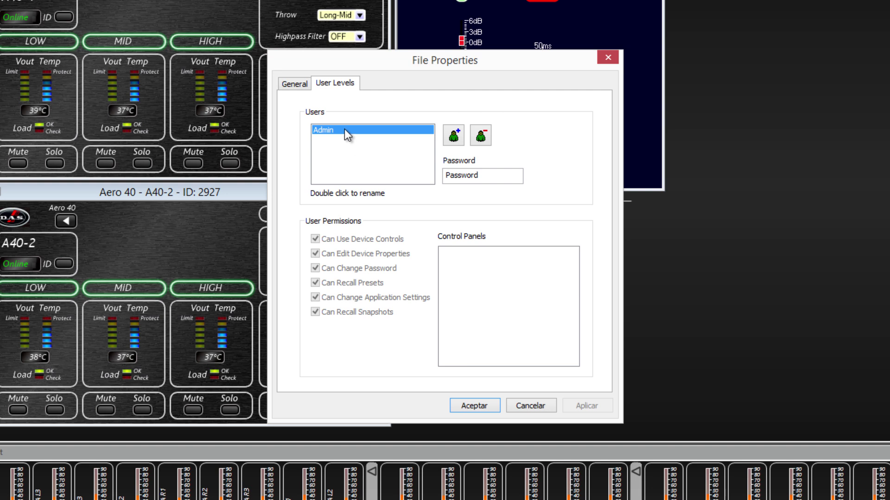
Add a new user and leave Can Use Device Controls as its only enabled permission
left_click(453, 137)
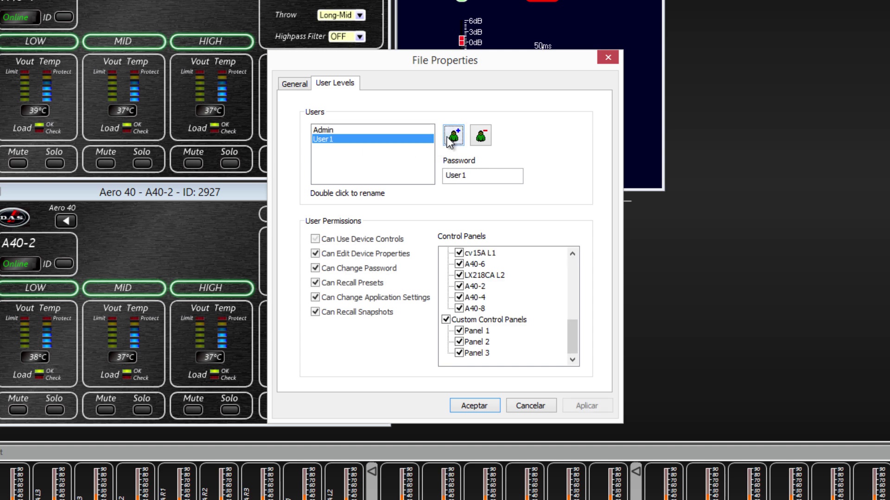
left_click(315, 254)
left_click(315, 269)
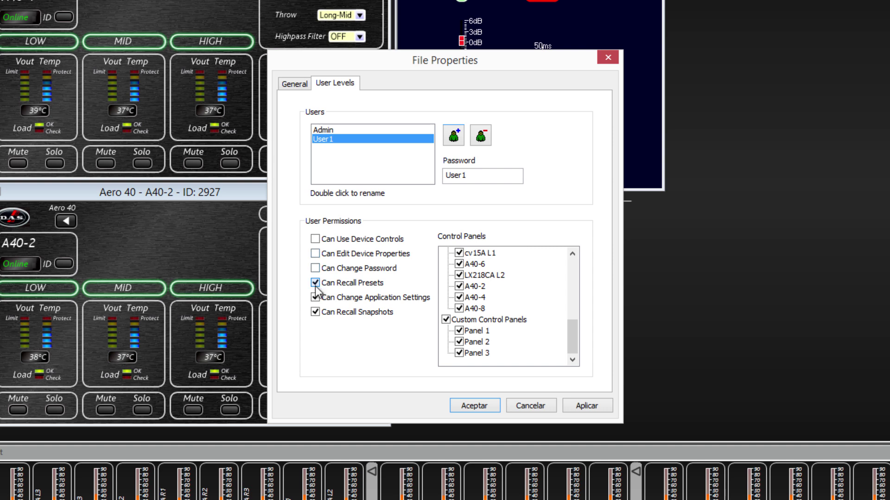
left_click(315, 285)
left_click(315, 313)
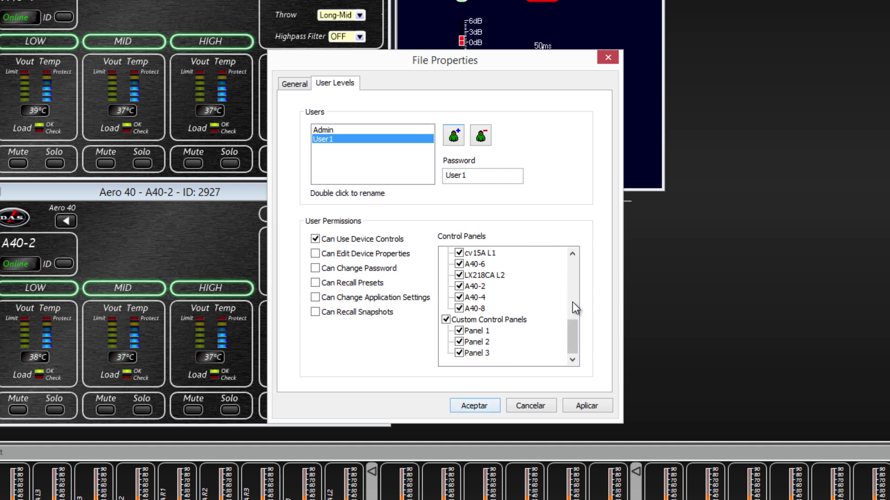
mouse_move(571, 326)
left_mouse_down()
mouse_move(574, 271)
mouse_move(572, 326)
left_mouse_up()
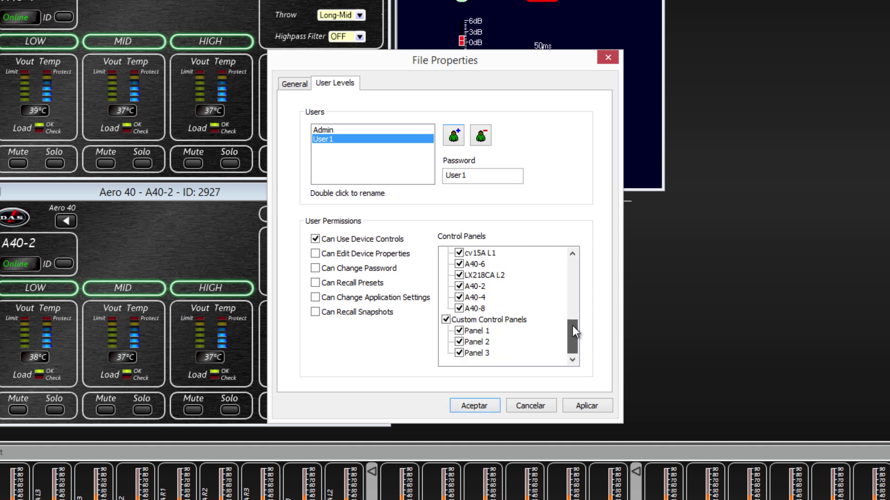